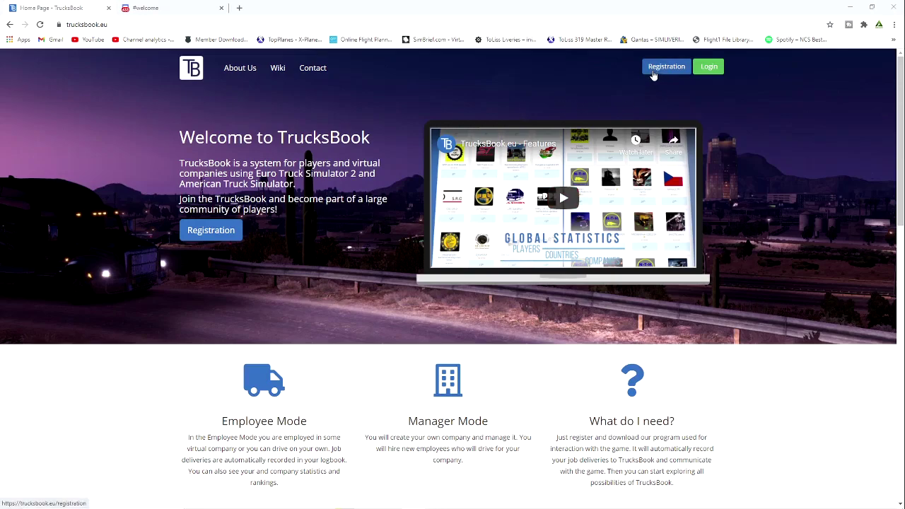
Log into TrucksBook, download the TB_Client_1_3_6 client archive and open it in WinRAR.
click(703, 69)
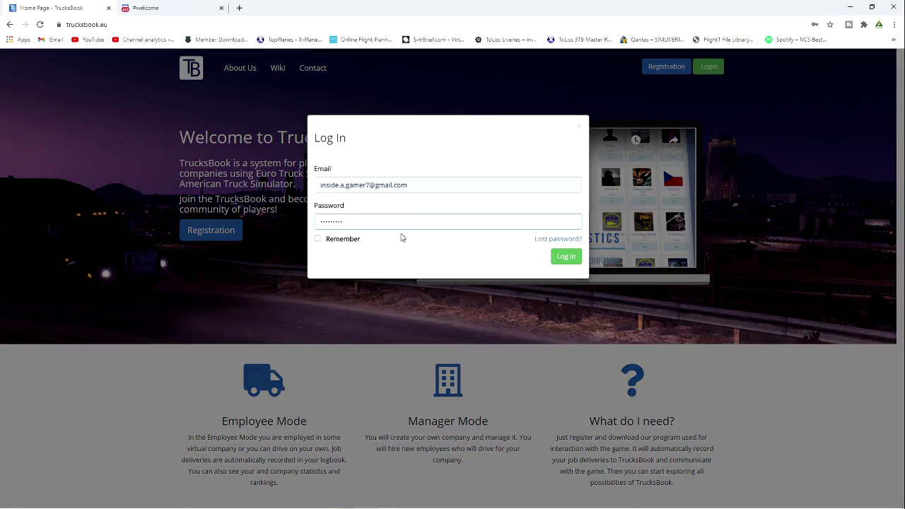
click(565, 263)
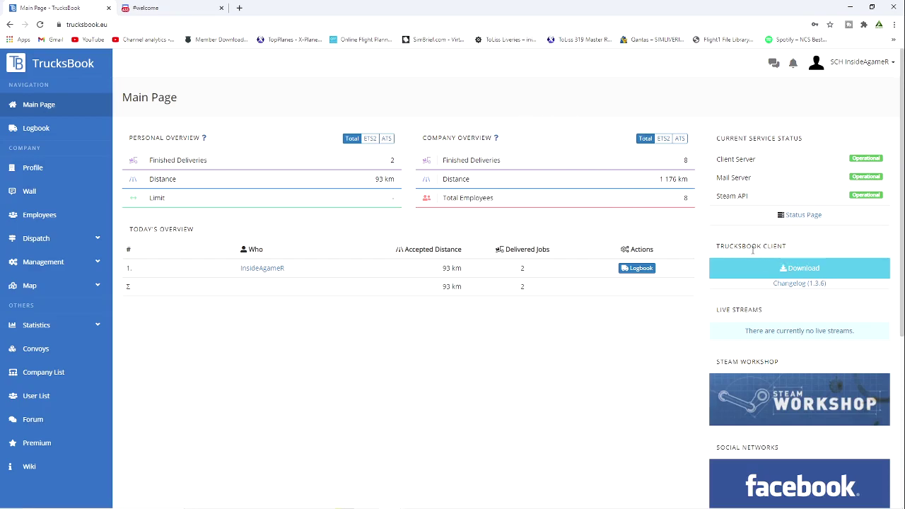
click(792, 273)
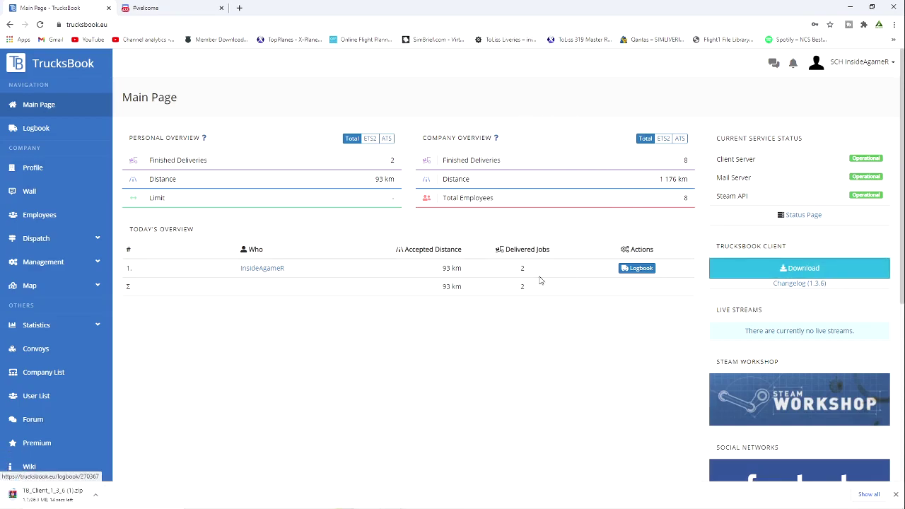
click(85, 497)
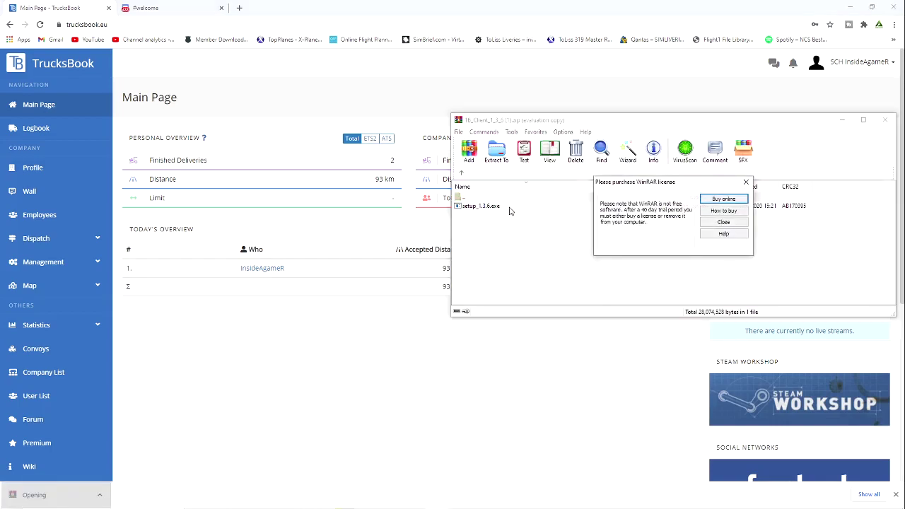
Dismiss the WinRAR licence reminder, confirm setup_1.3.6.exe is in the archive, and close WinRAR.
click(723, 222)
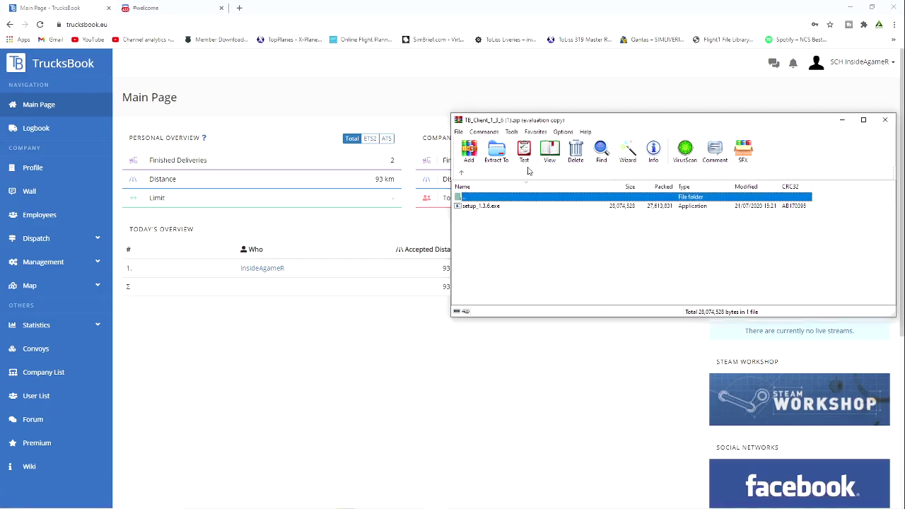
click(487, 208)
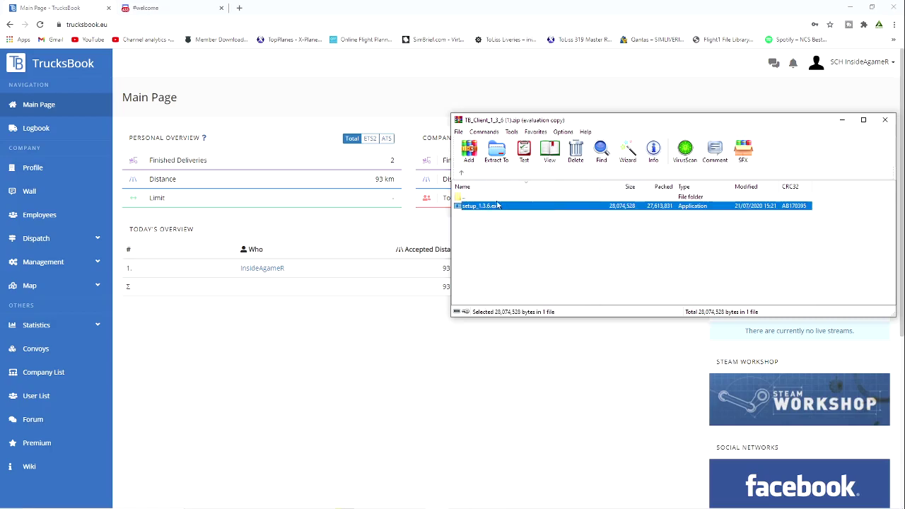
click(884, 120)
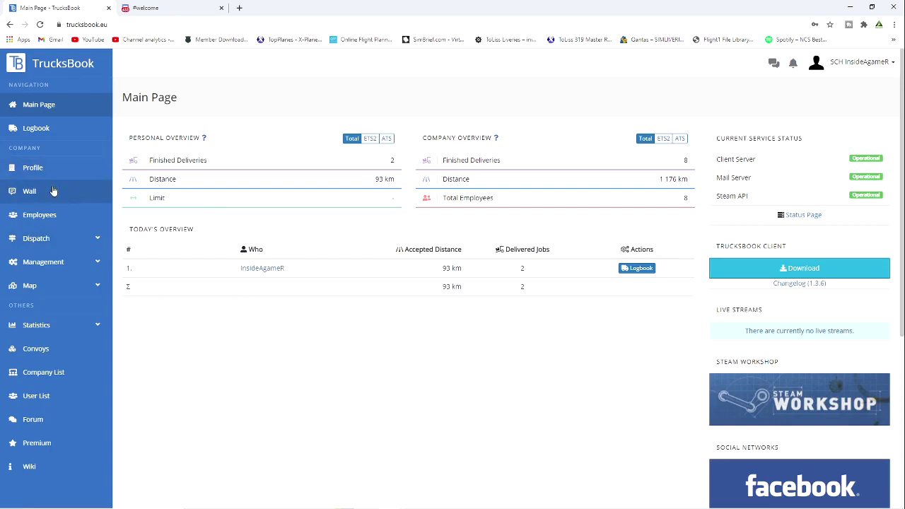
Search the Company List for 'simply' and open the SCH Simply Connect Haulage profile (#96200).
click(62, 382)
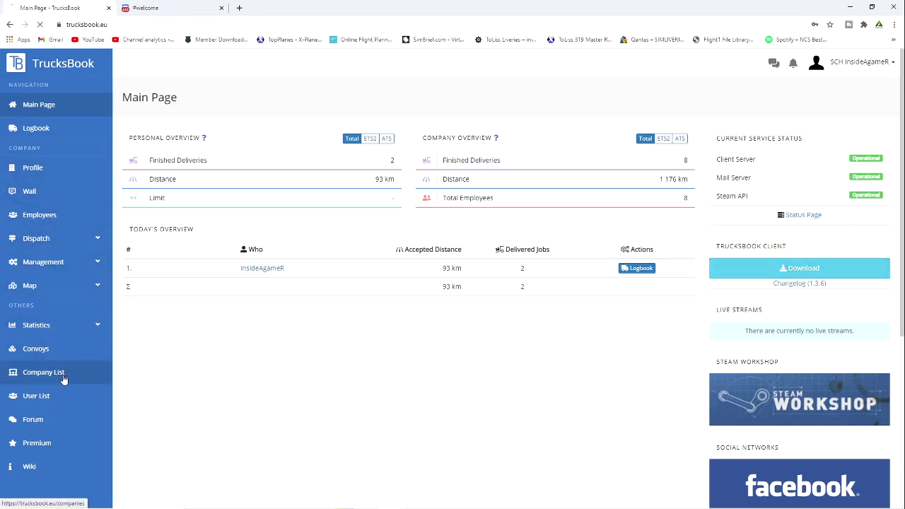
click(784, 96)
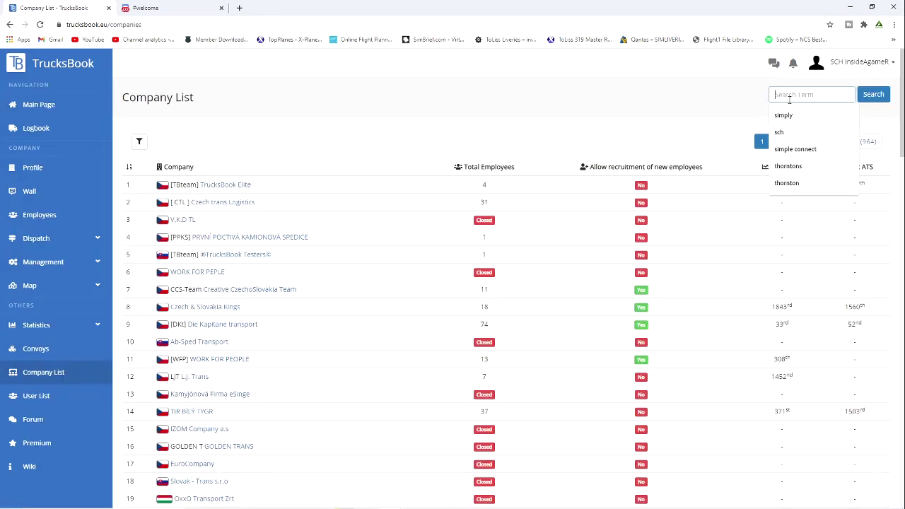
text(simoply)
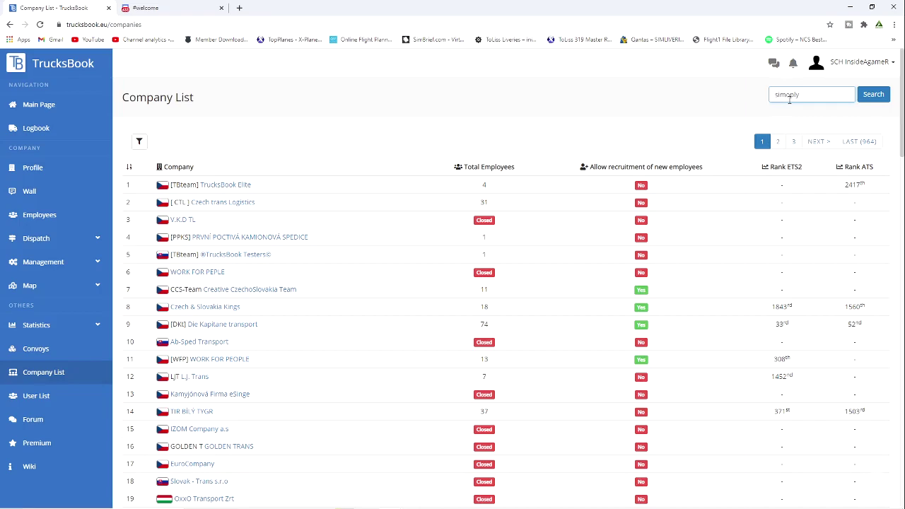
key(BackSpace)
key(BackSpace)
key(BackSpace)
key(BackSpace)
text(ply)
key(Return)
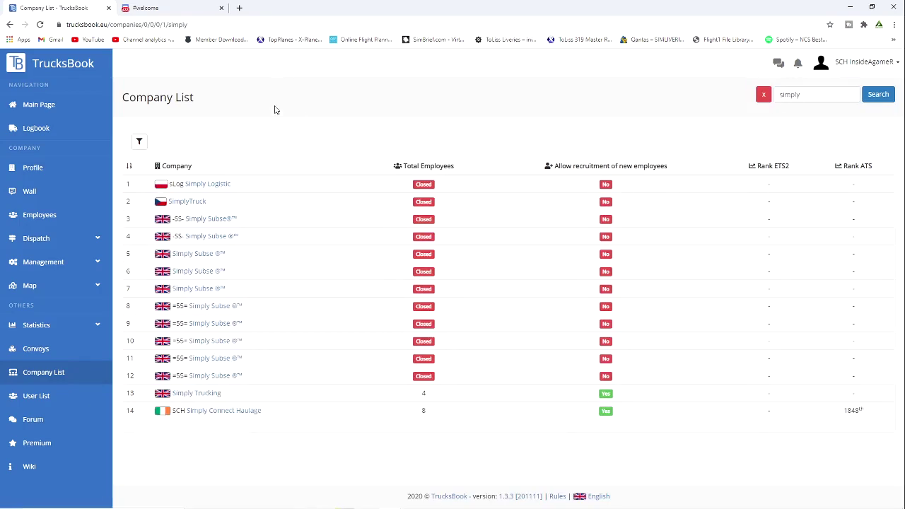
click(239, 412)
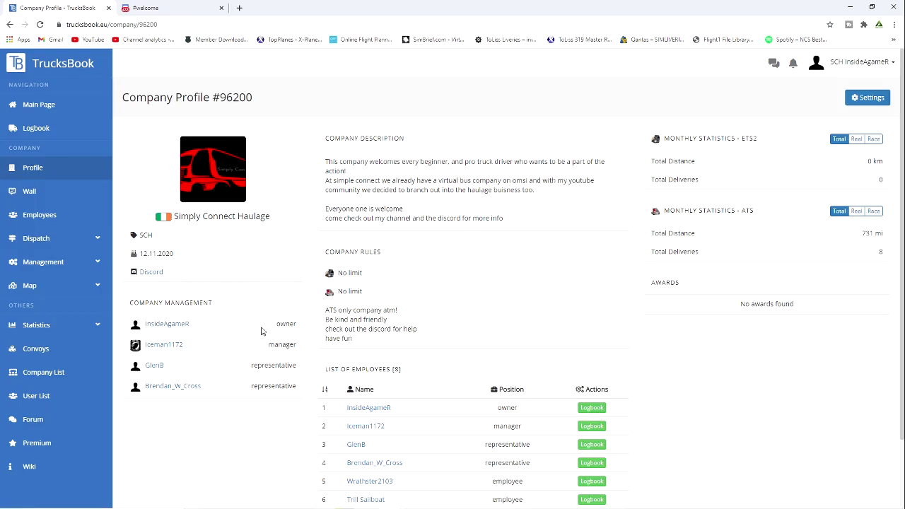
scroll(339, 417, down, 2)
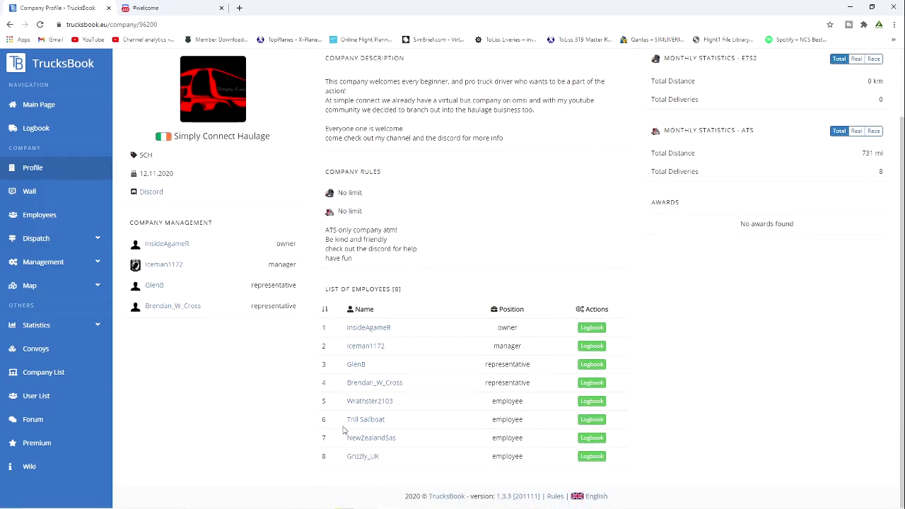
scroll(345, 258, up, 2)
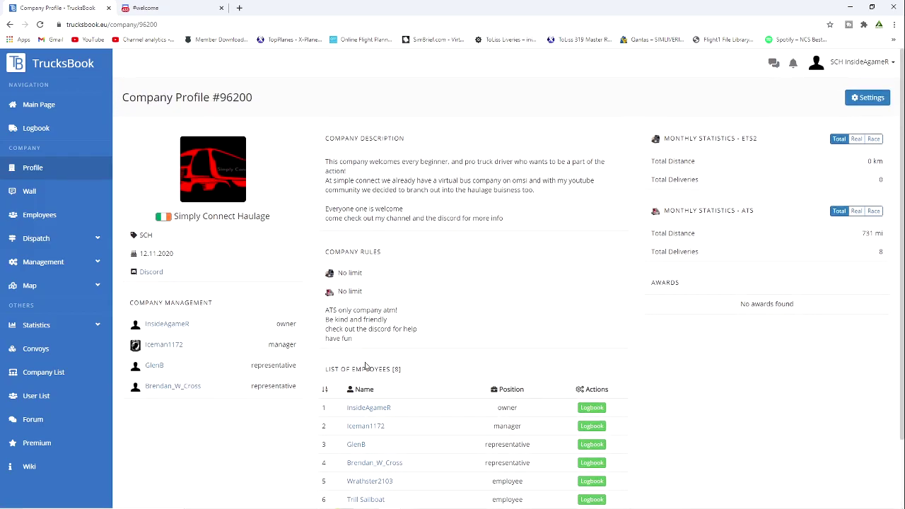
scroll(325, 368, down, 3)
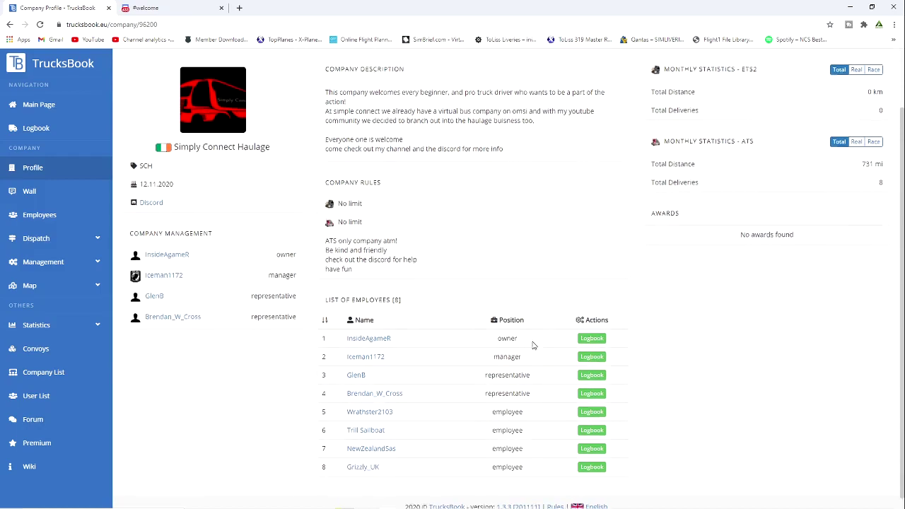
scroll(495, 338, up, 2)
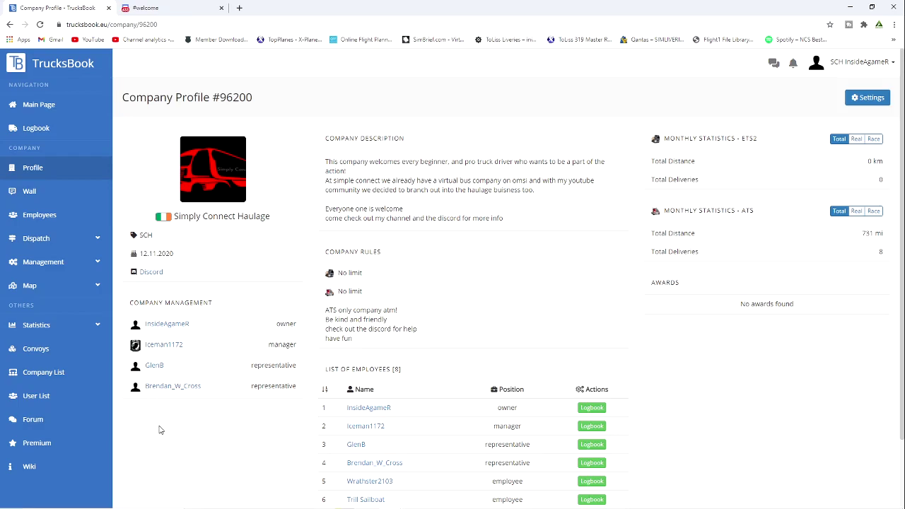
In Discord, expand the SIMPLE CONNECT HAULAGE category and view its company-contracts channel.
click(162, 7)
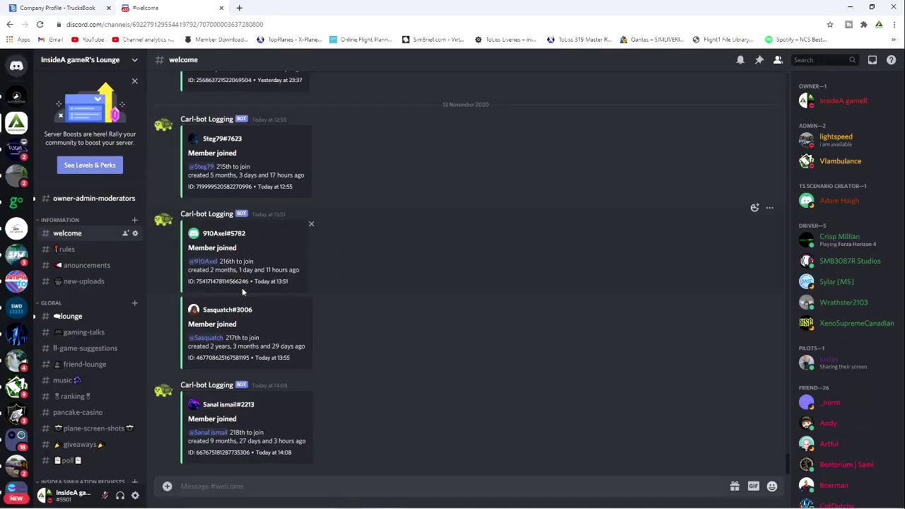
scroll(96, 290, down, 5)
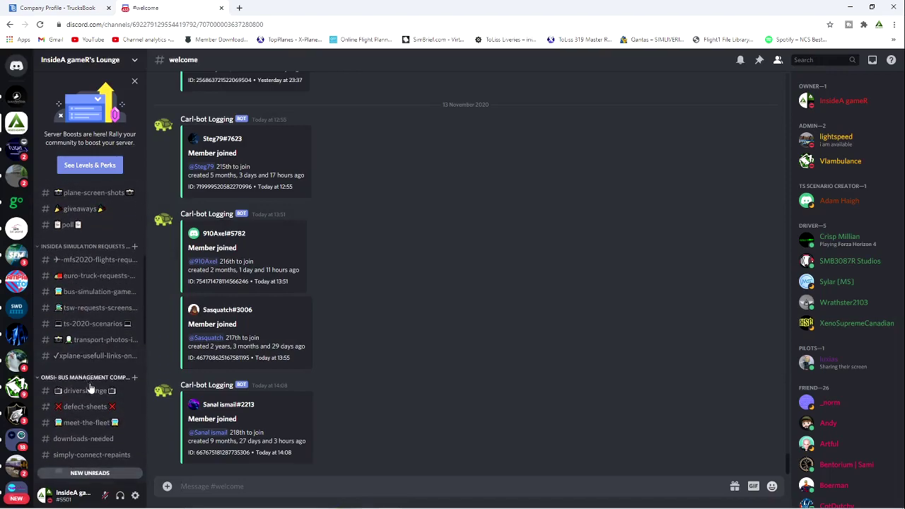
scroll(98, 360, down, 4)
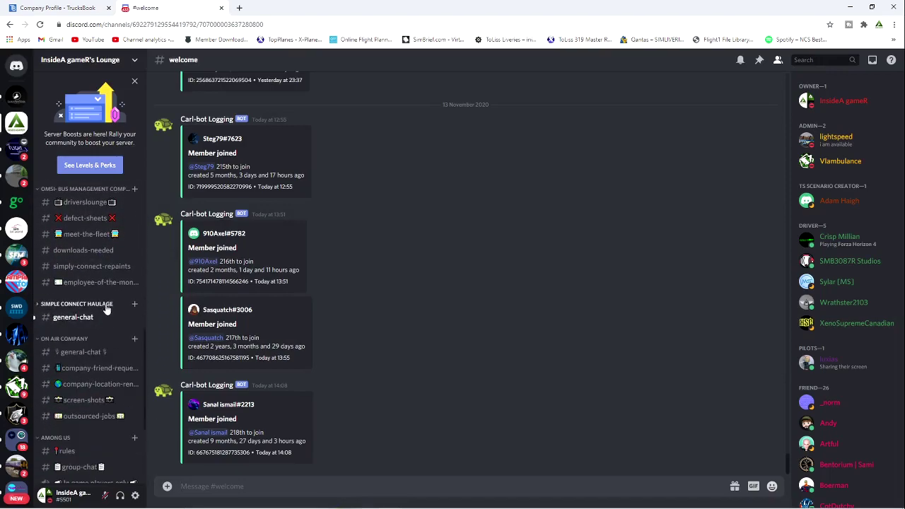
click(97, 303)
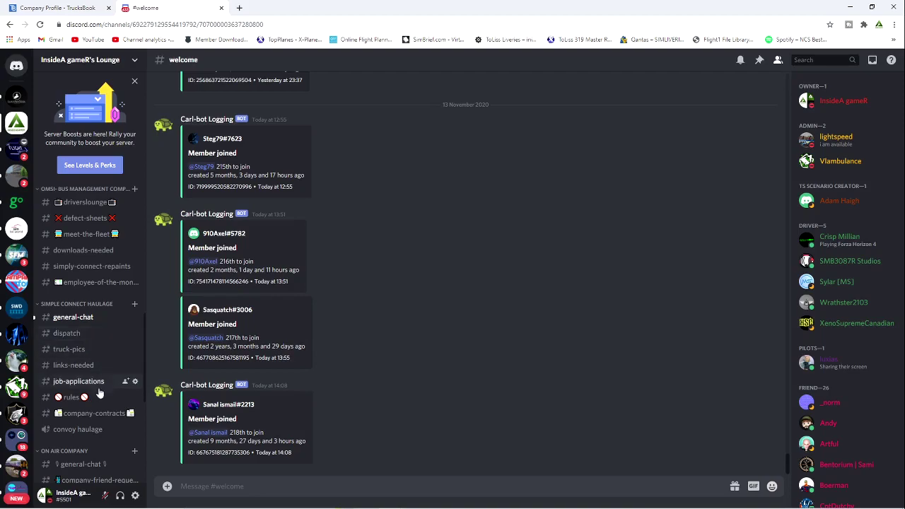
click(106, 412)
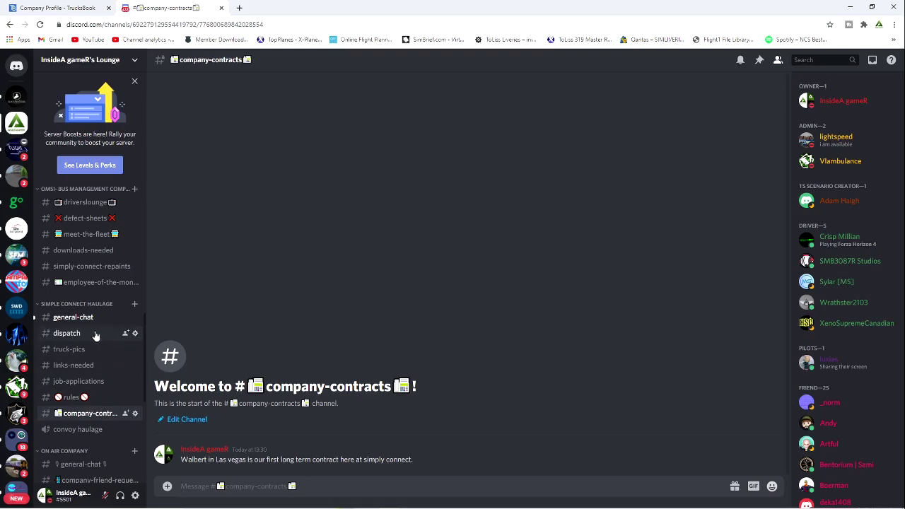
Read the Discord rules channel, then go back to the TrucksBook Simply Connect Haulage profile.
click(95, 397)
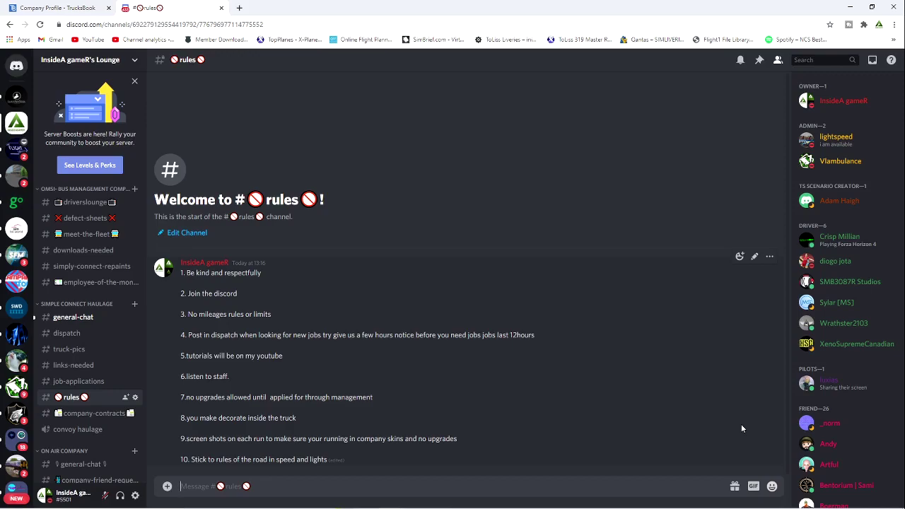
key(ctrl+shift+Tab)
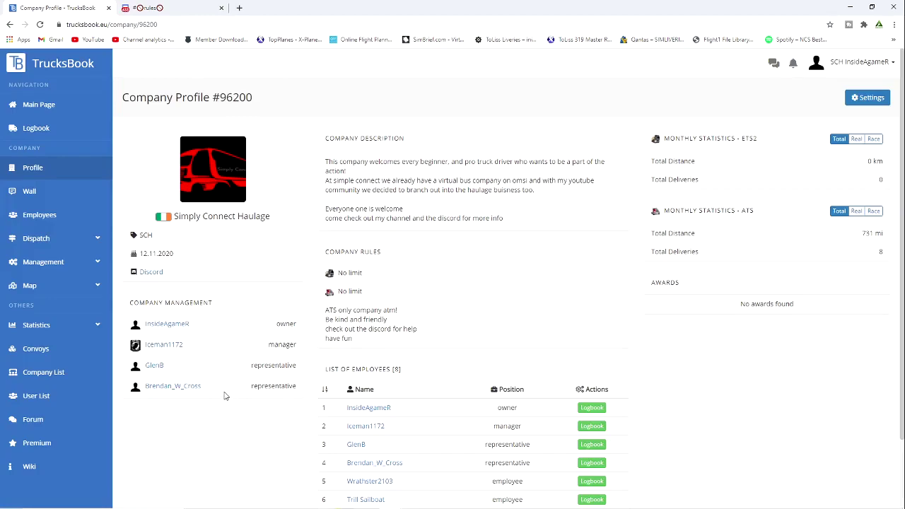
Go to Dispatch > Manage Jobs and switch to American Truck Simulator dispatch.
click(86, 242)
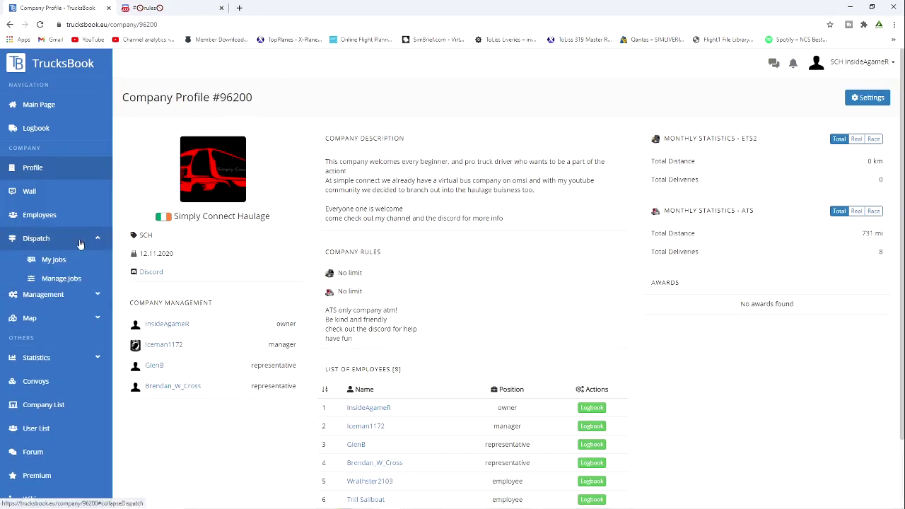
click(79, 280)
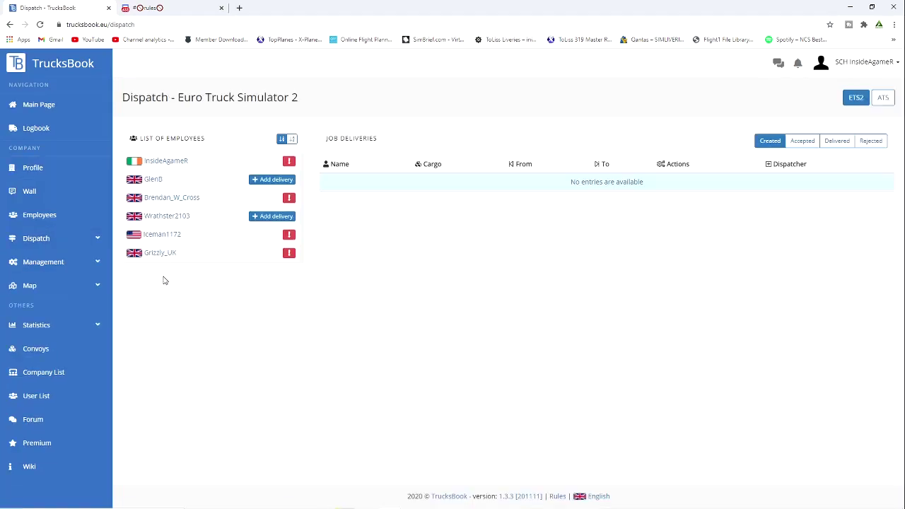
click(63, 241)
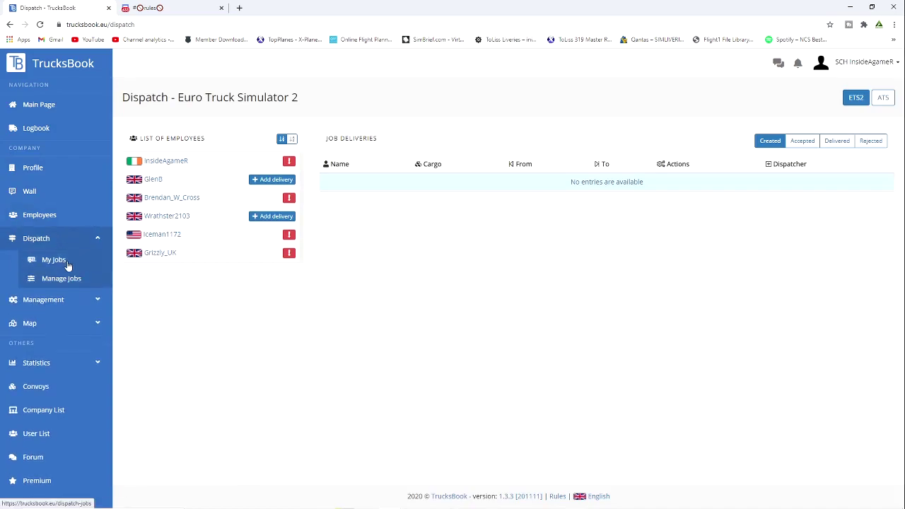
click(883, 98)
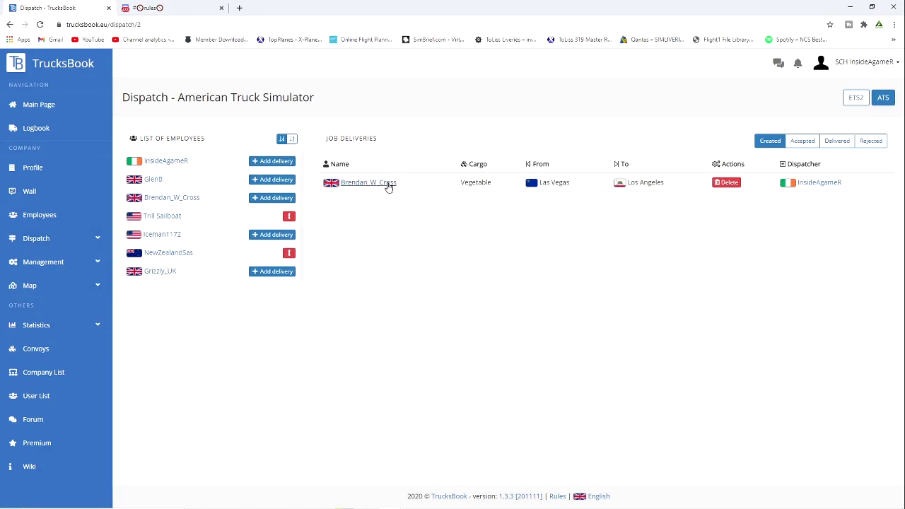
Start a new delivery for the driver, with the origin set to Las Vegas, Nevada from the previous delivery.
click(156, 179)
click(10, 24)
click(272, 180)
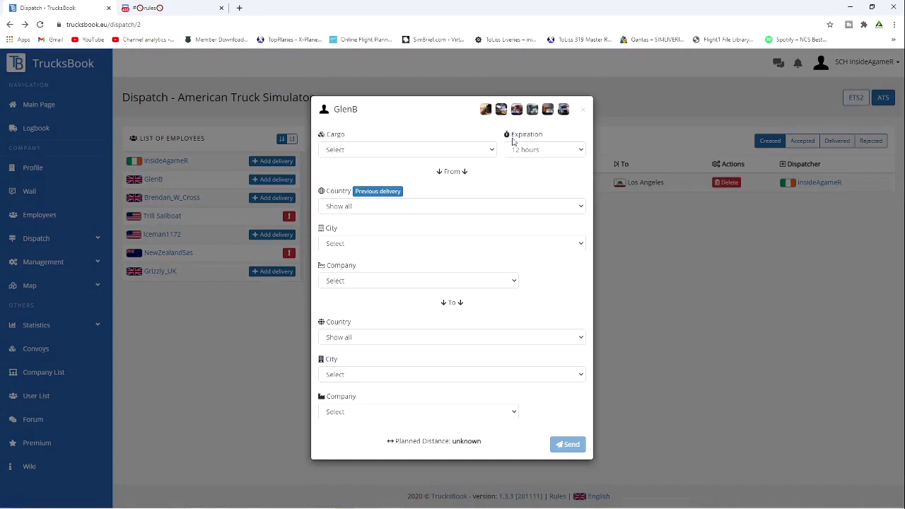
click(400, 193)
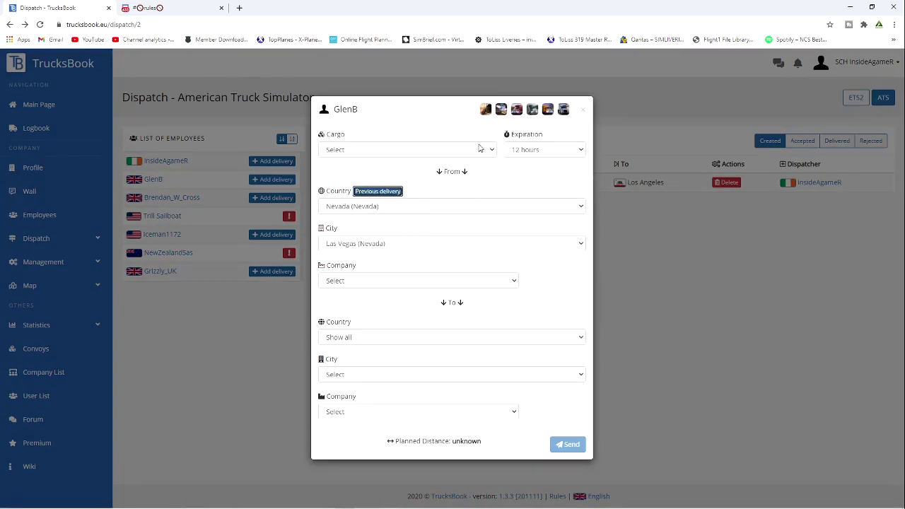
Start a Frozen Vegetable delivery for the first employee, with the origin taken from the previous delivery.
click(584, 111)
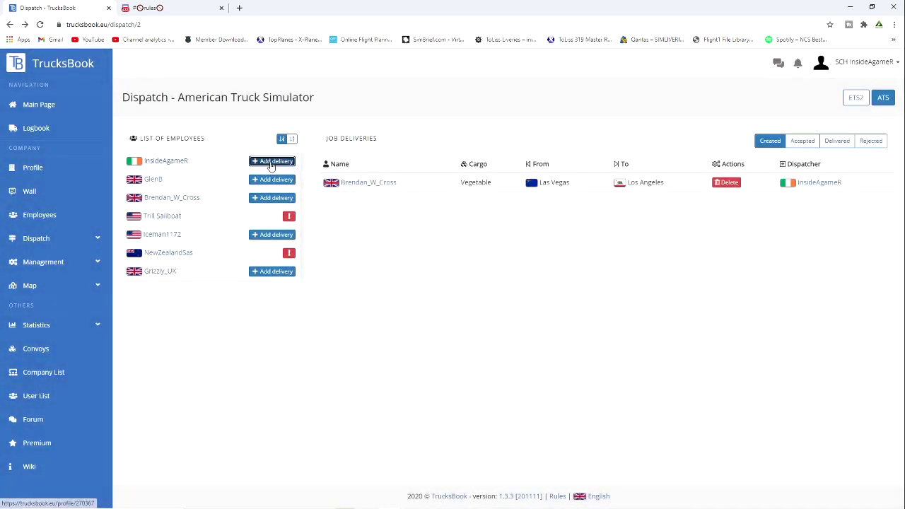
click(271, 163)
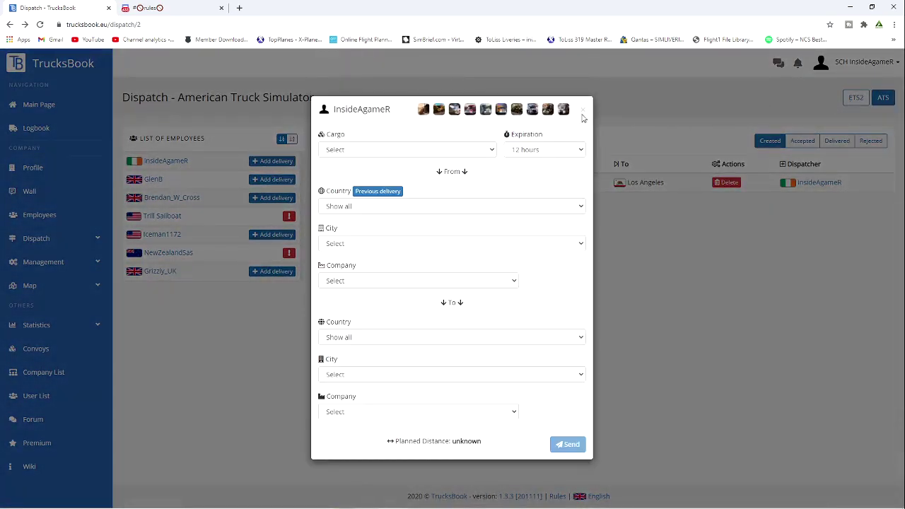
click(438, 149)
scroll(442, 283, down, 10)
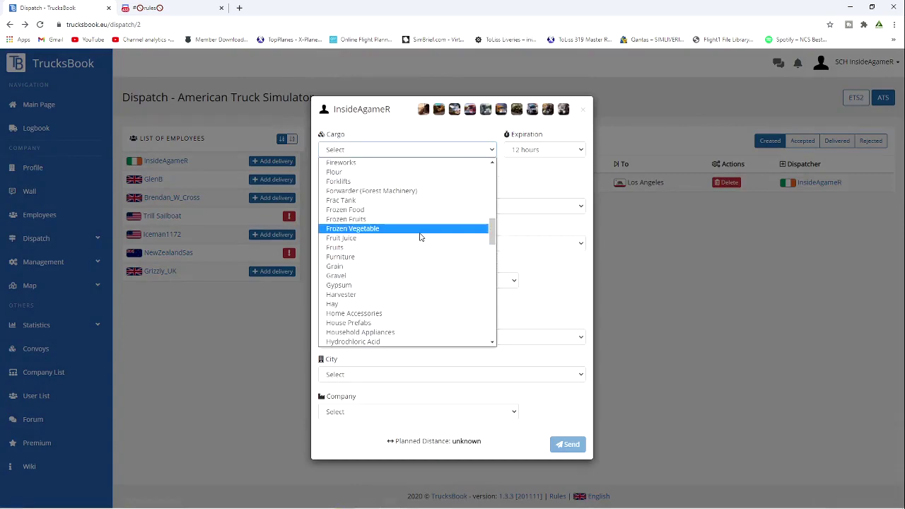
click(395, 232)
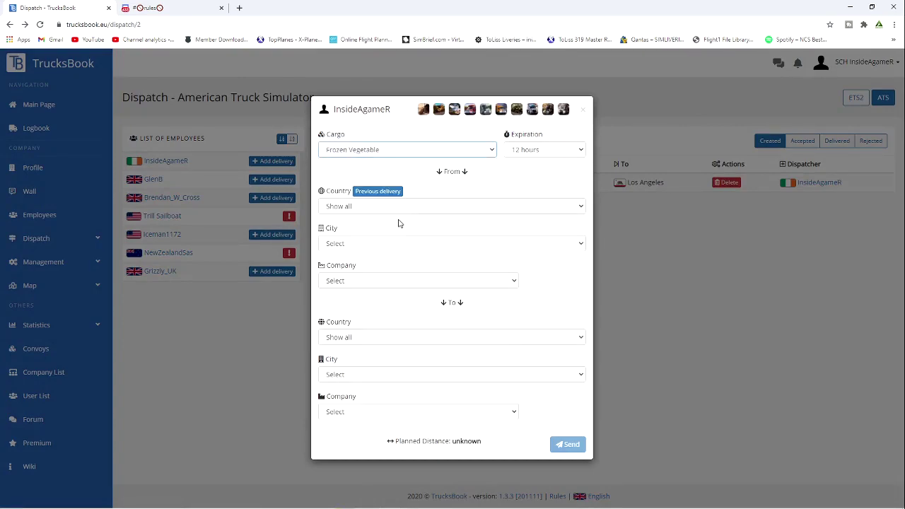
click(396, 194)
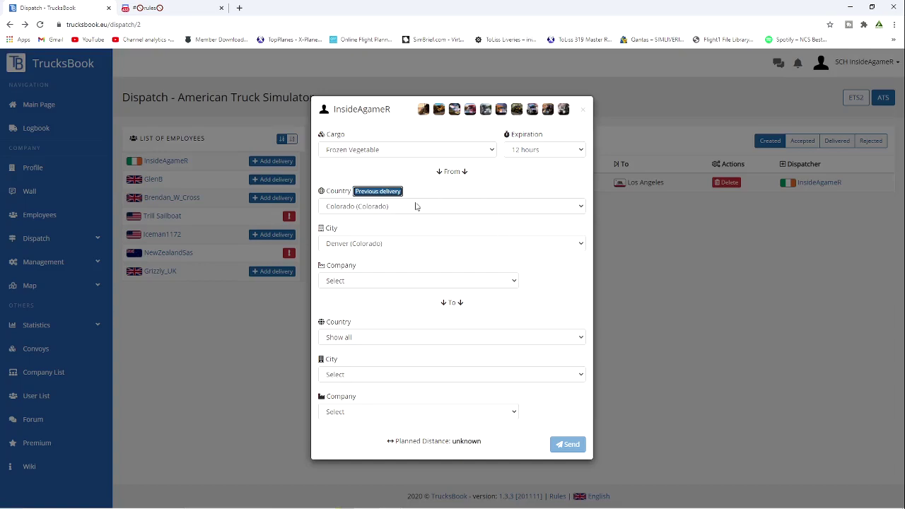
Set origin company Wallbert and destination Wallbert in Colorado Springs, Colorado, then send it.
click(492, 286)
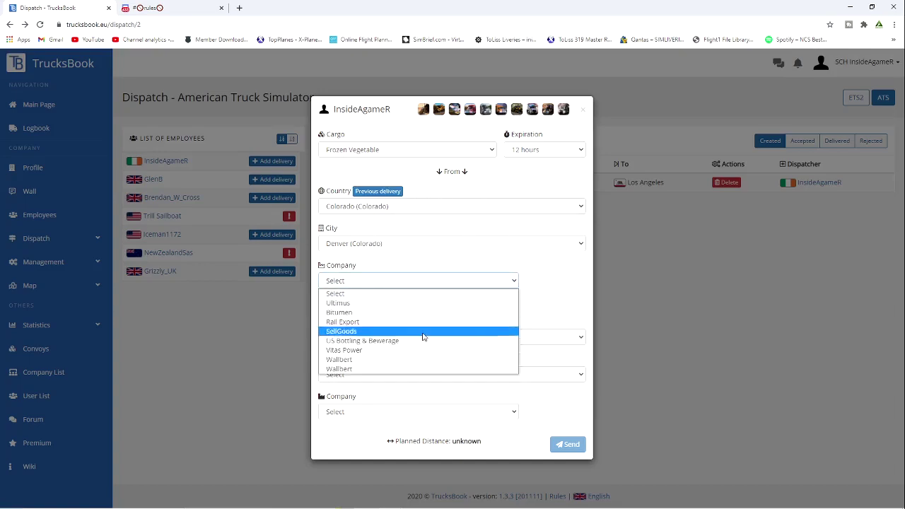
click(385, 369)
click(528, 340)
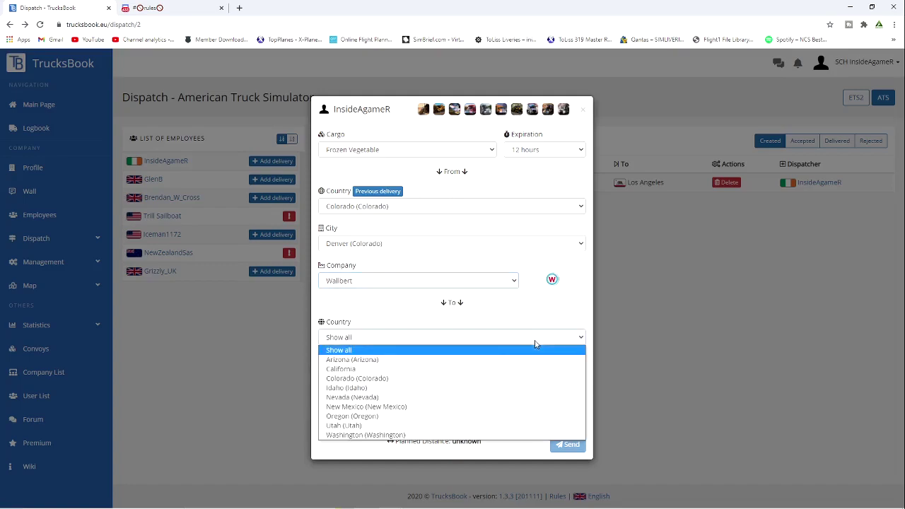
click(400, 382)
click(393, 374)
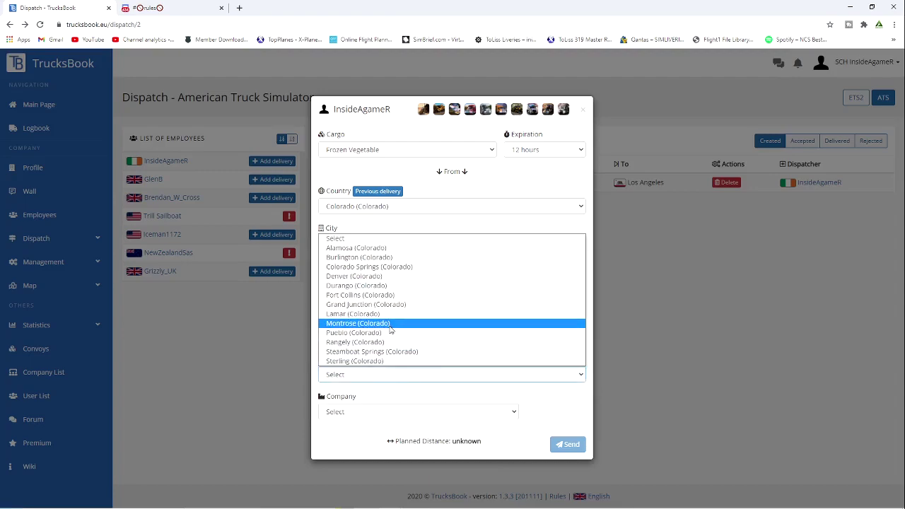
click(394, 267)
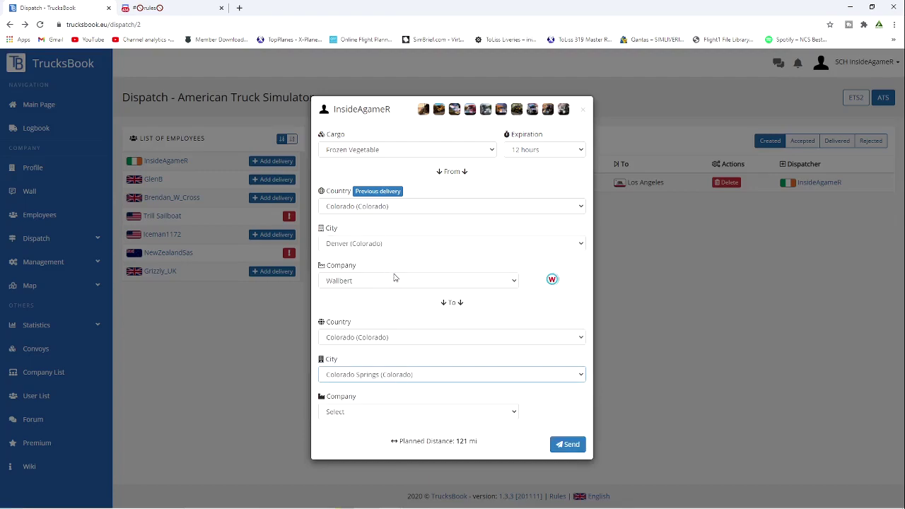
click(377, 410)
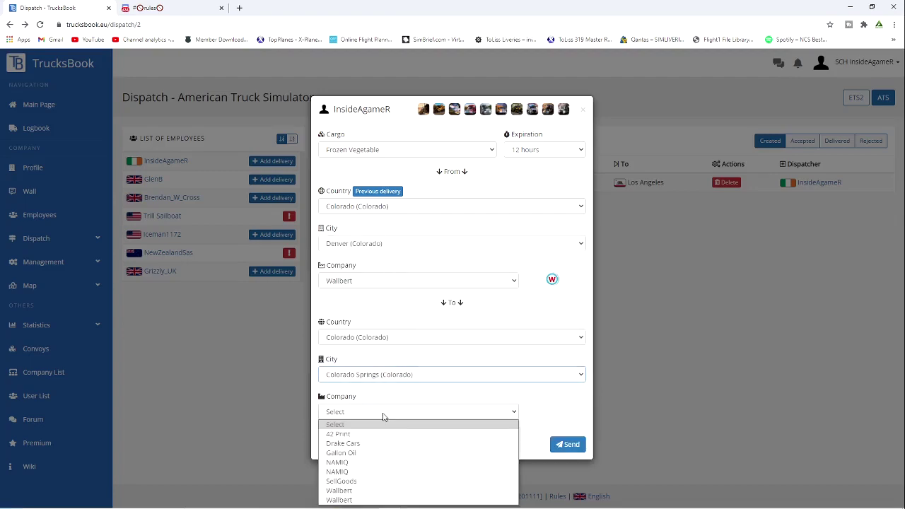
click(384, 497)
click(564, 443)
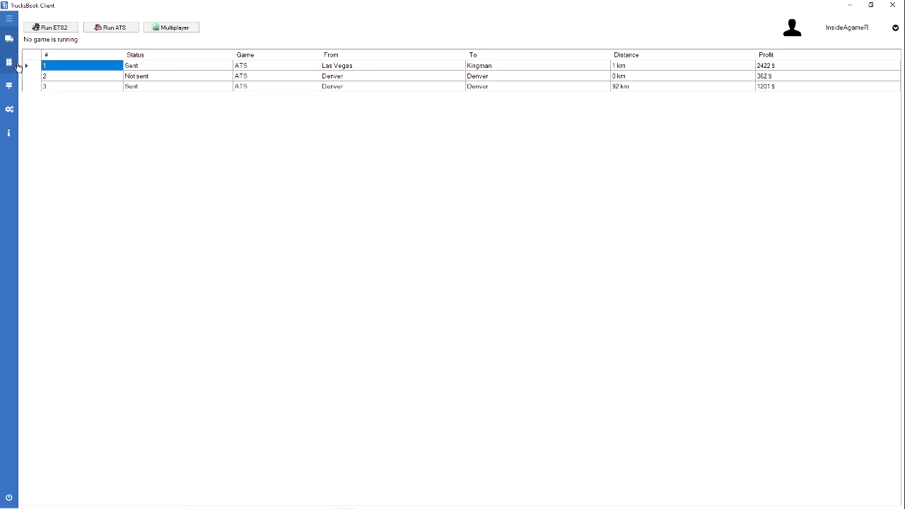
Try to accept the Frozen Vegetable job into the first game profile, which fails with location-not-found.
click(10, 87)
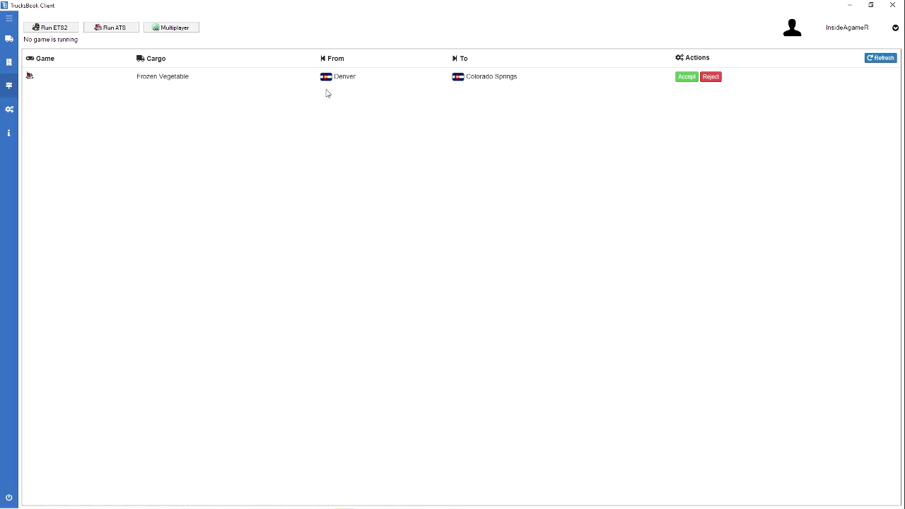
click(685, 77)
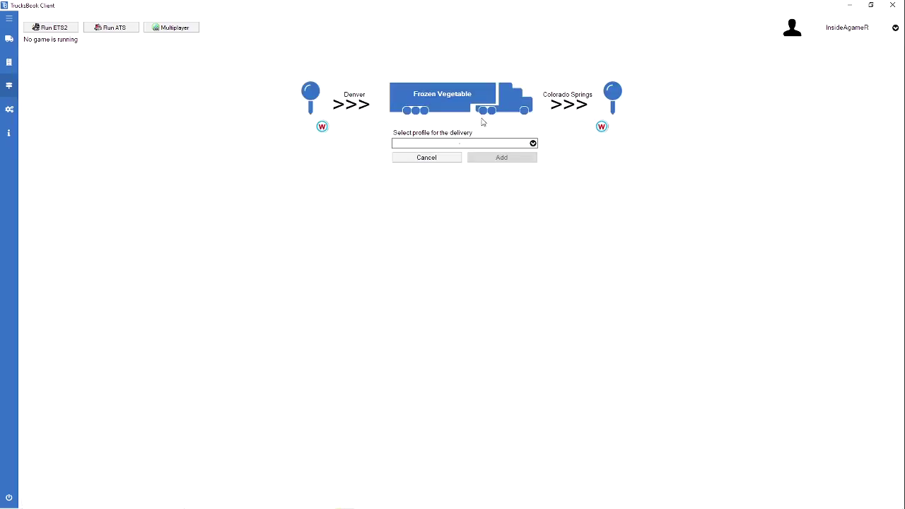
click(531, 144)
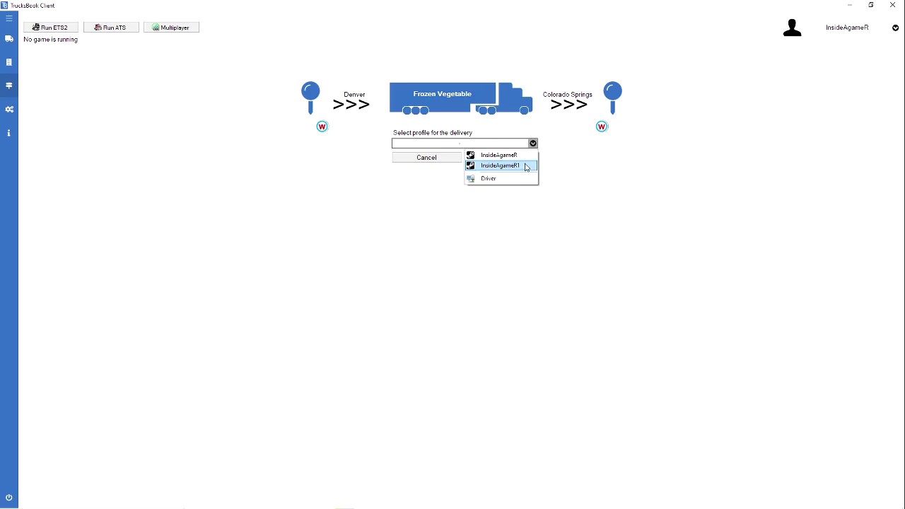
click(525, 160)
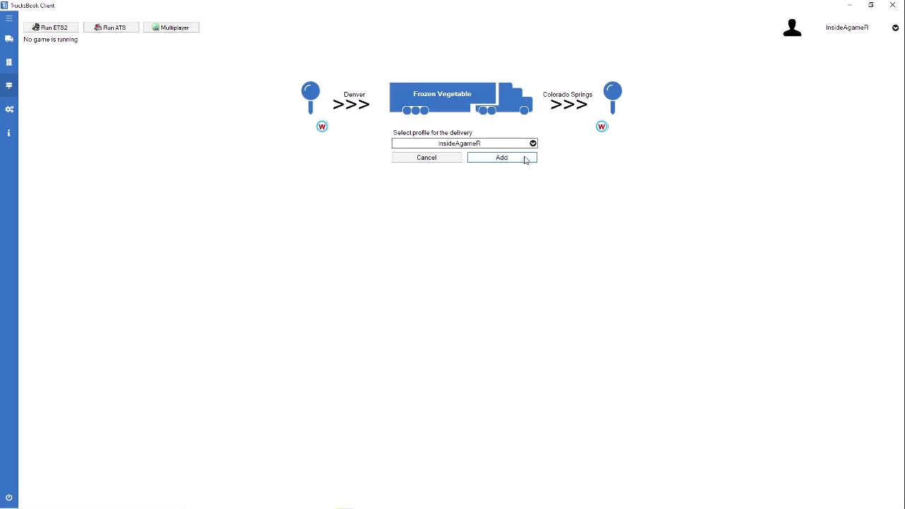
click(502, 158)
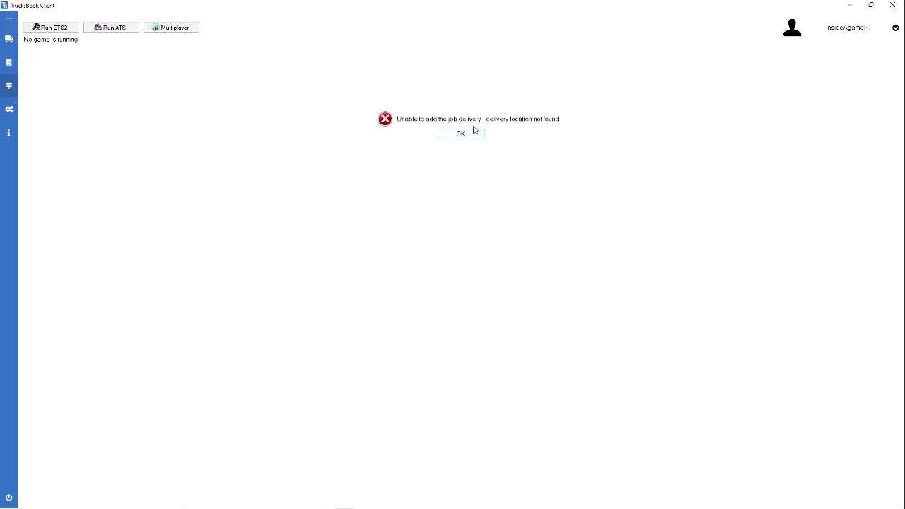
click(446, 132)
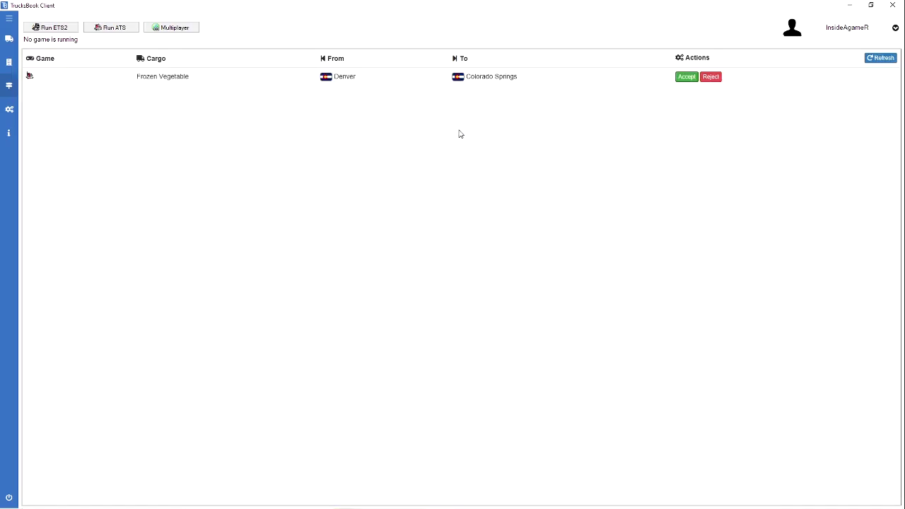
Accept the Frozen Vegetable job again and add it to the second game profile.
click(685, 78)
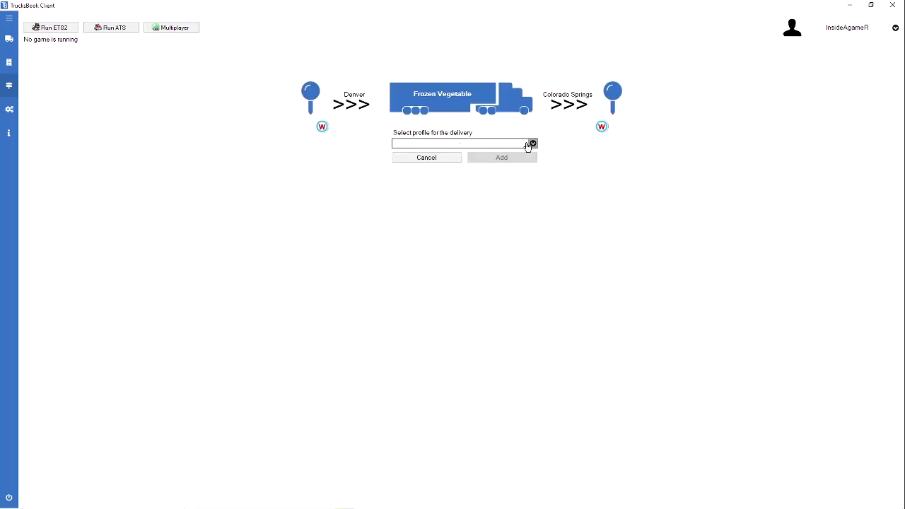
click(533, 143)
click(509, 164)
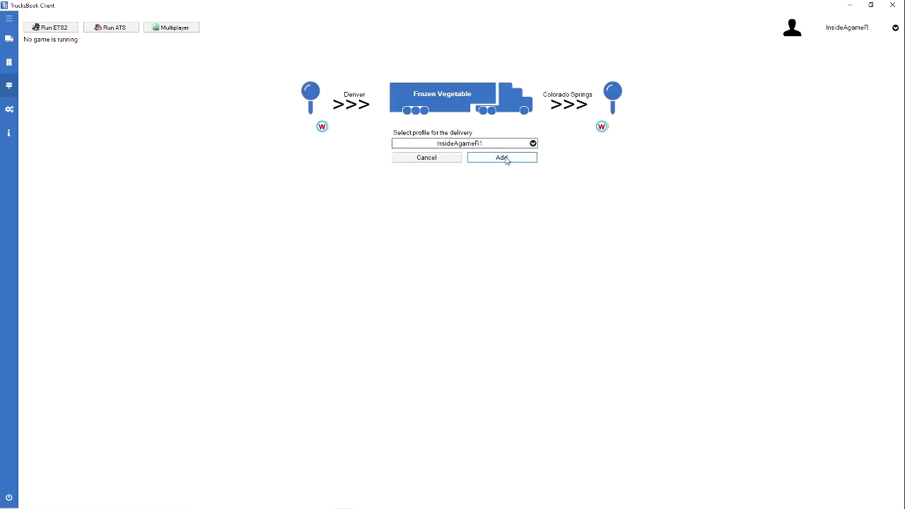
click(508, 159)
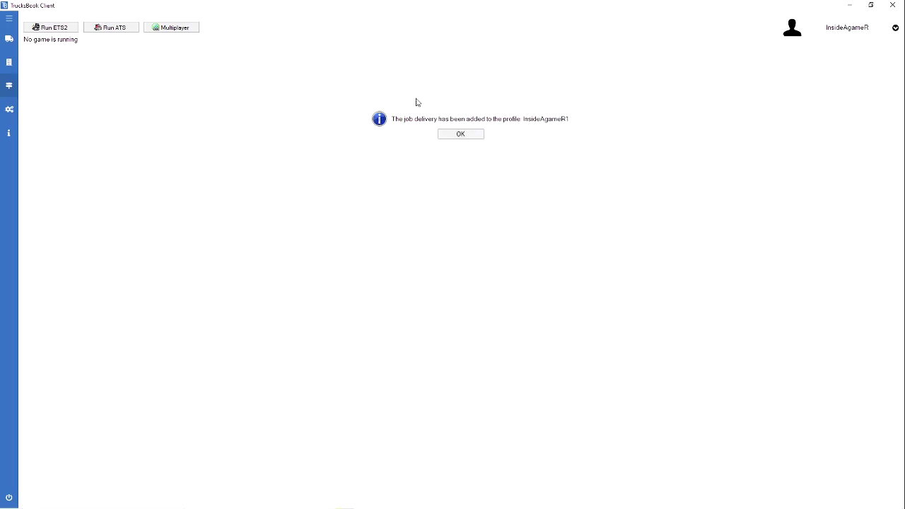
click(481, 135)
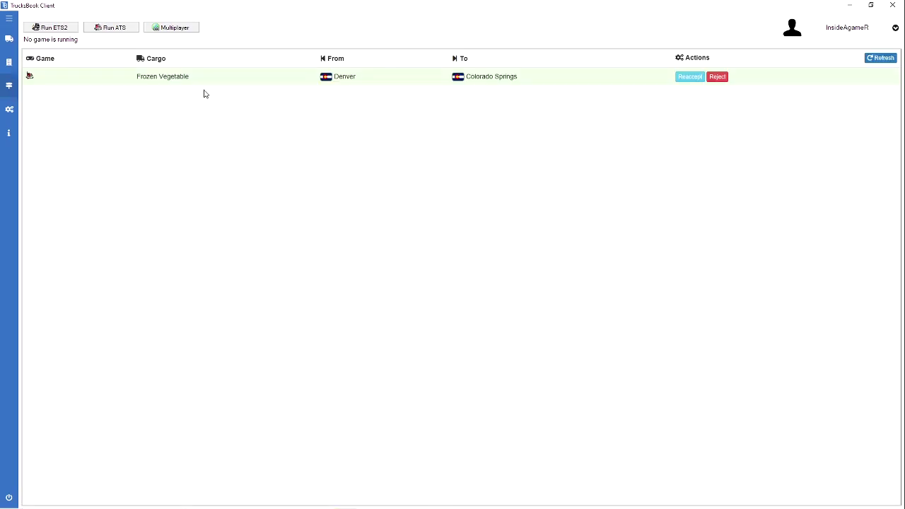
Launch American Truck Simulator from TrucksBook Client and dismiss the Missing Controllers notice.
click(121, 32)
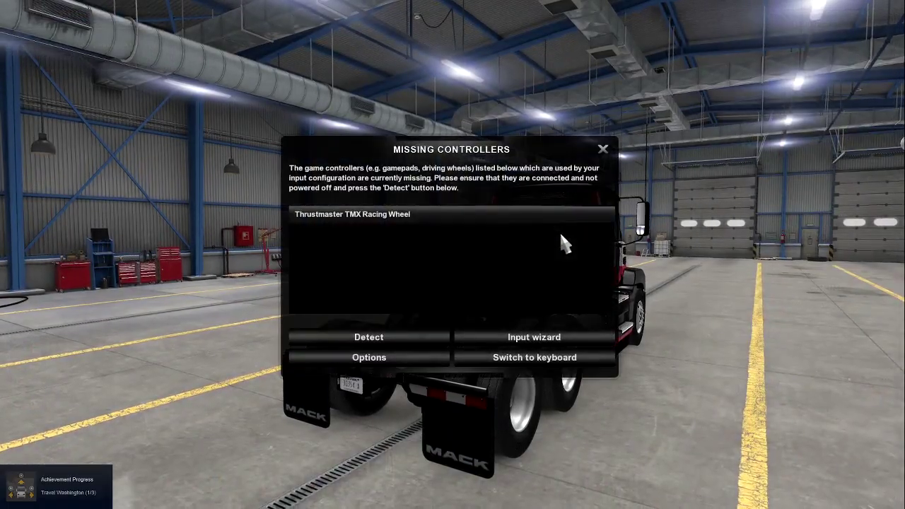
click(602, 150)
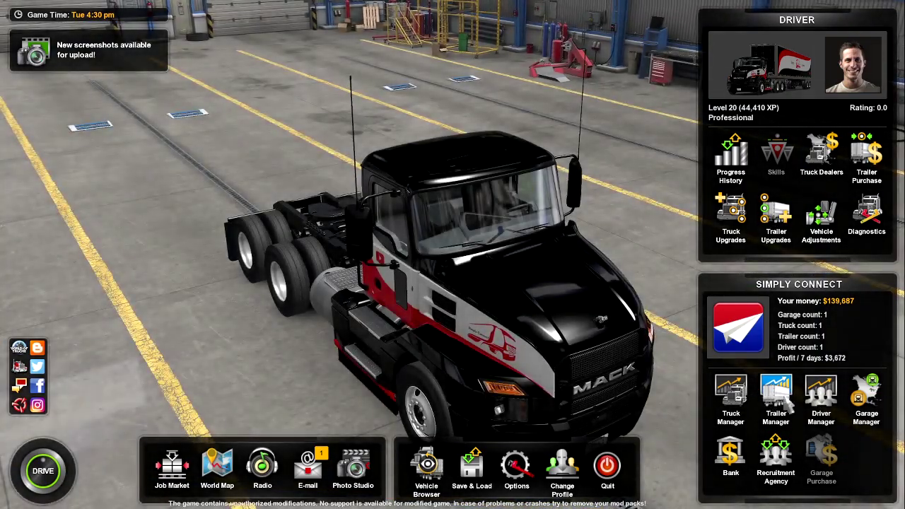
click(865, 397)
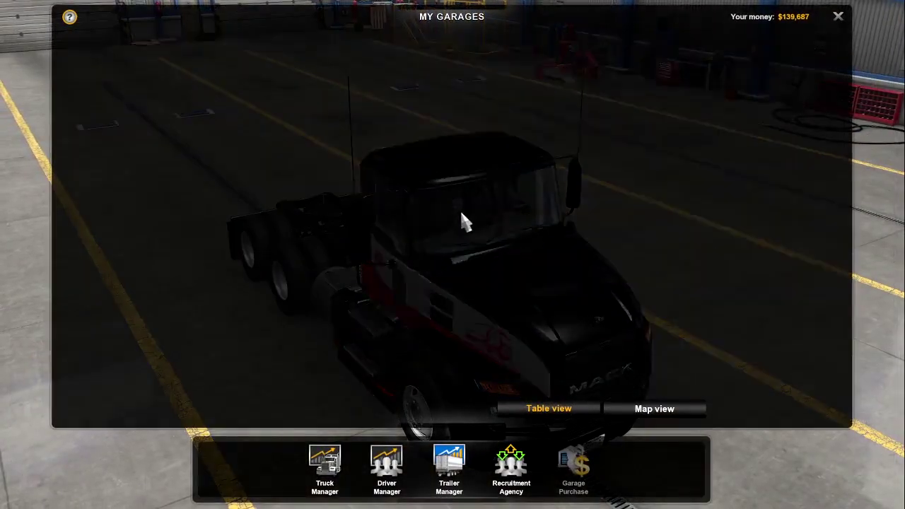
click(449, 463)
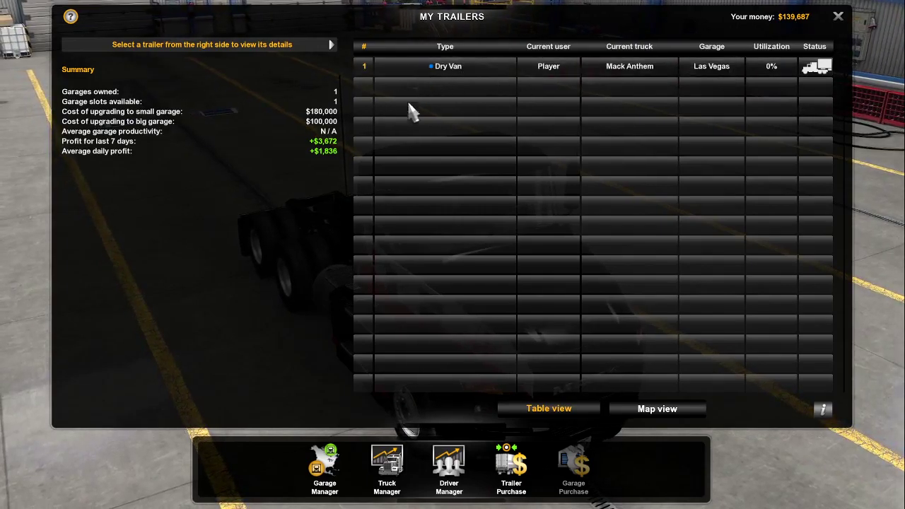
click(838, 17)
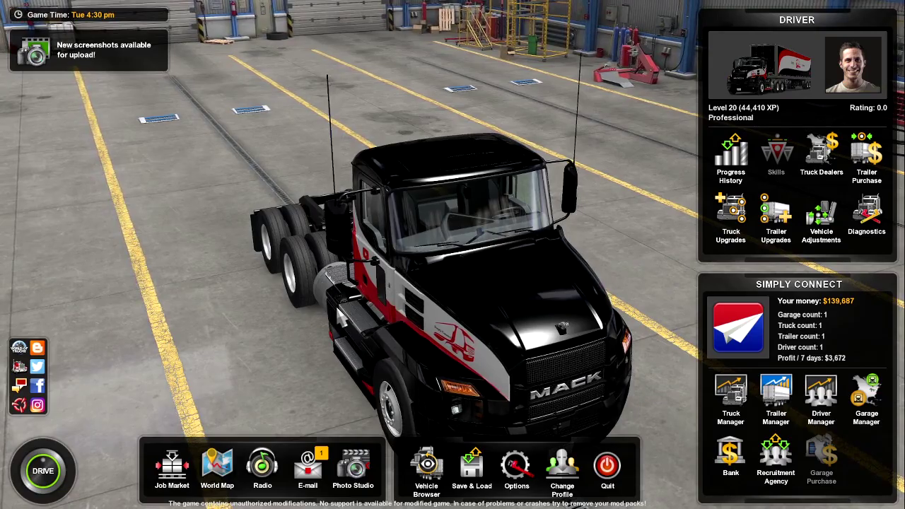
click(339, 317)
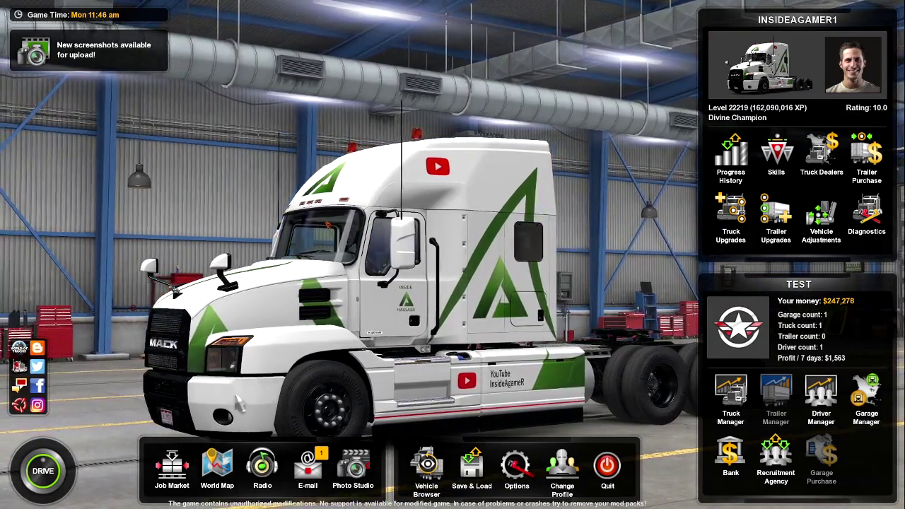
Open the Freight Market listing Denver jobs, including Frozen Vegetables to Colorado Springs.
click(180, 468)
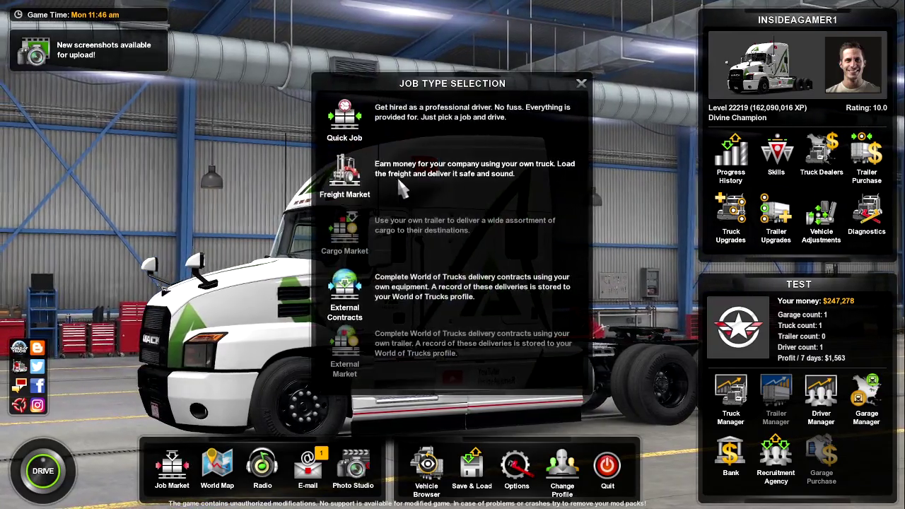
click(396, 180)
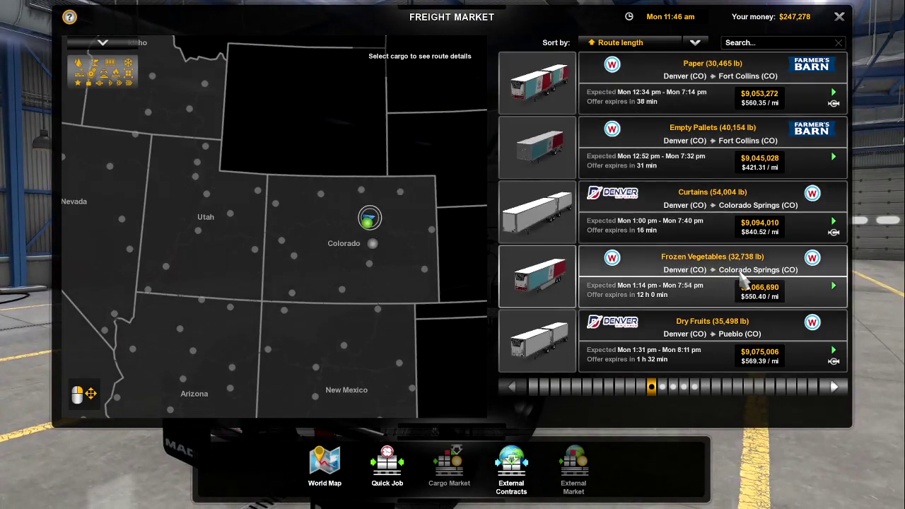
Select the 32,738 lb Frozen Vegetables offer to show its 107 mi, 2 h 0 min route.
click(713, 280)
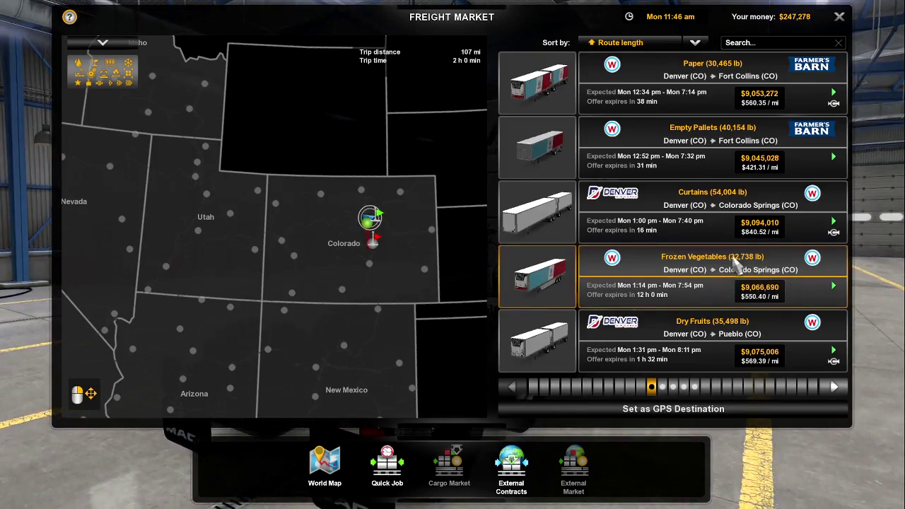